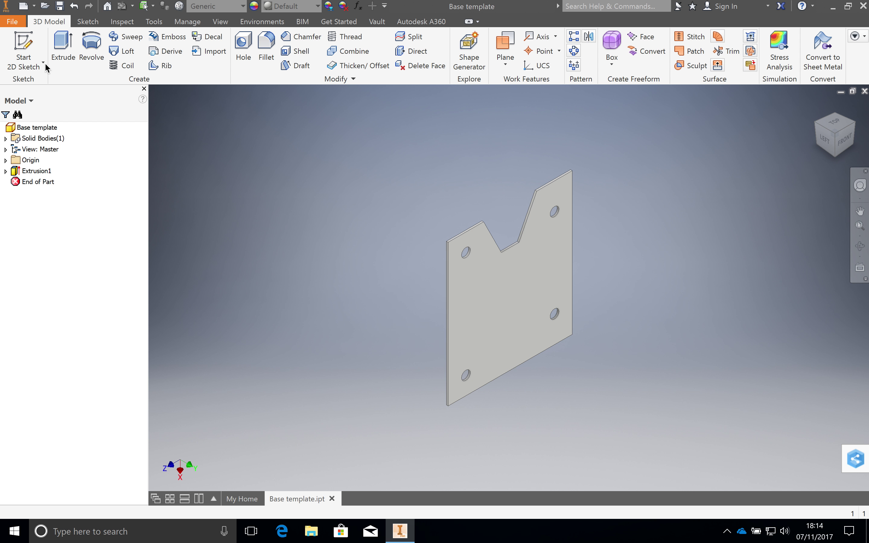
Create a new part file from the metric Standard (mm).ipt template
{"action": "left_click", "coordinate": [16, 22]}
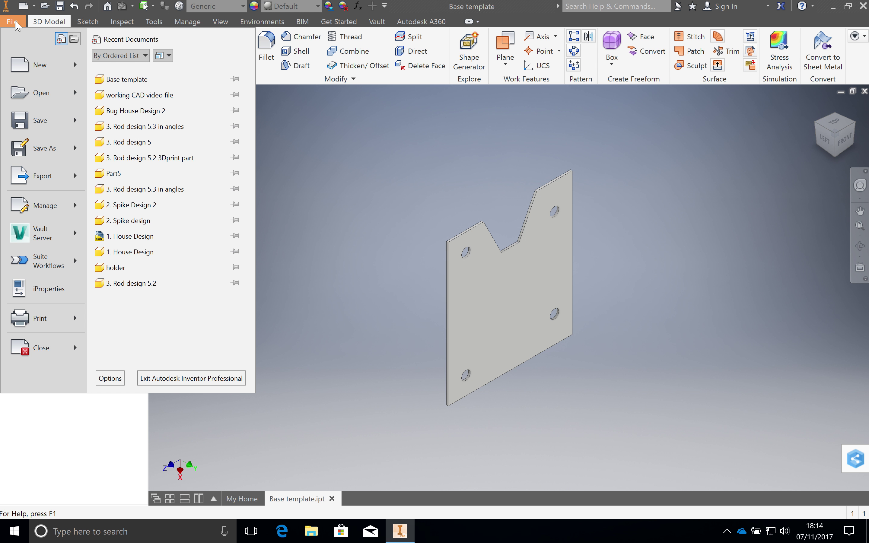
{"action": "left_click", "coordinate": [31, 74]}
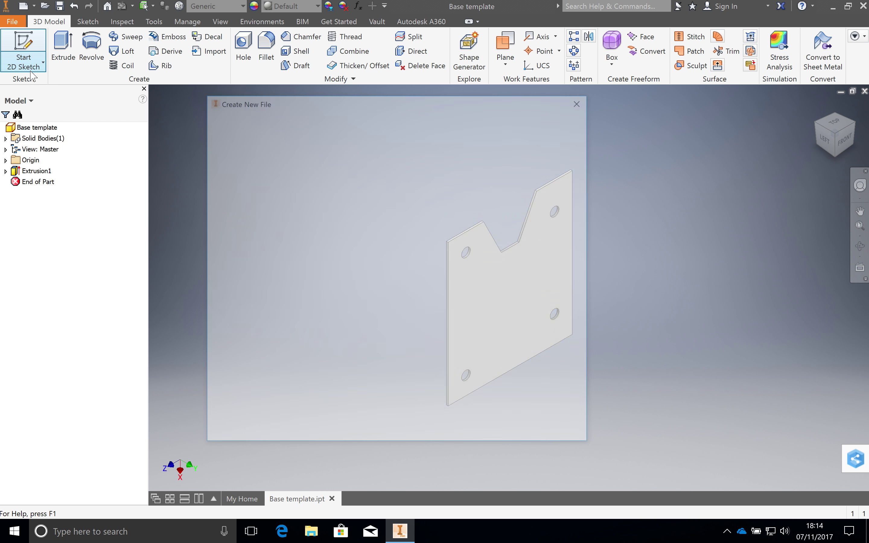
{"action": "left_click", "coordinate": [248, 150]}
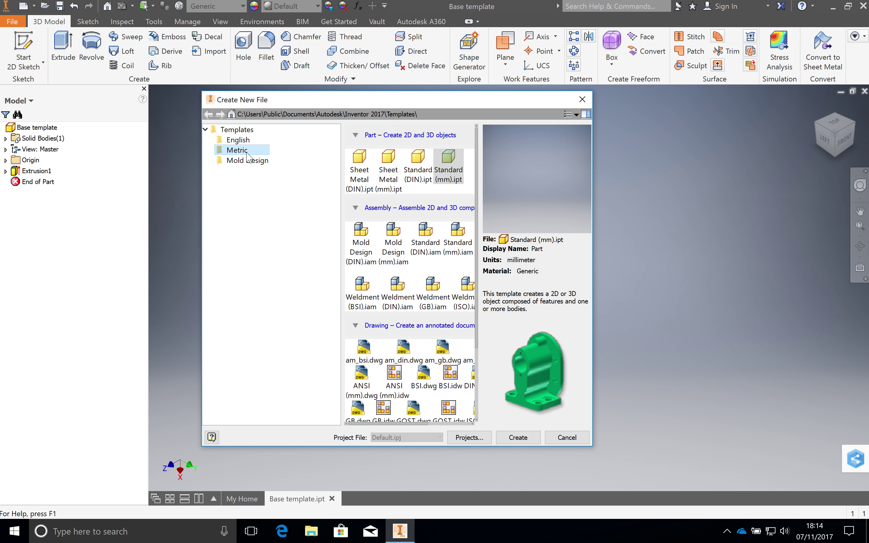
{"action": "left_click", "coordinate": [248, 140]}
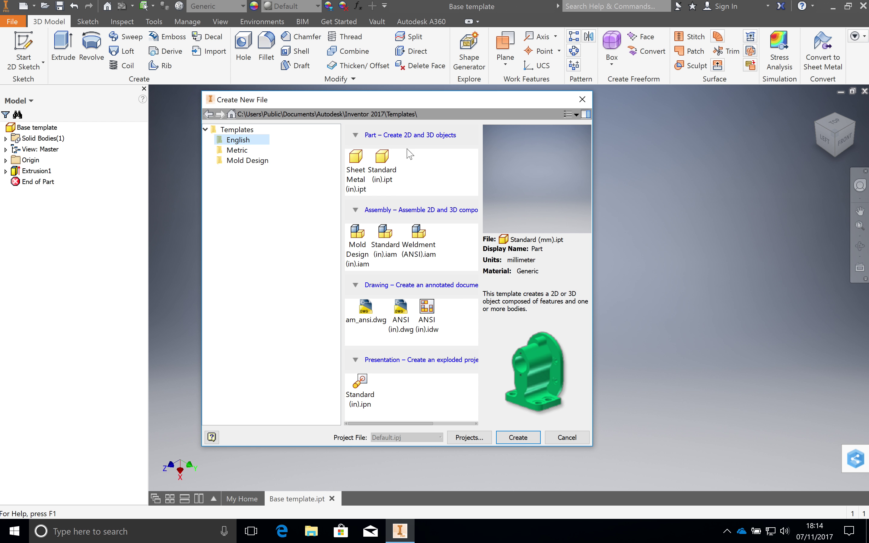
{"action": "left_click", "coordinate": [244, 150]}
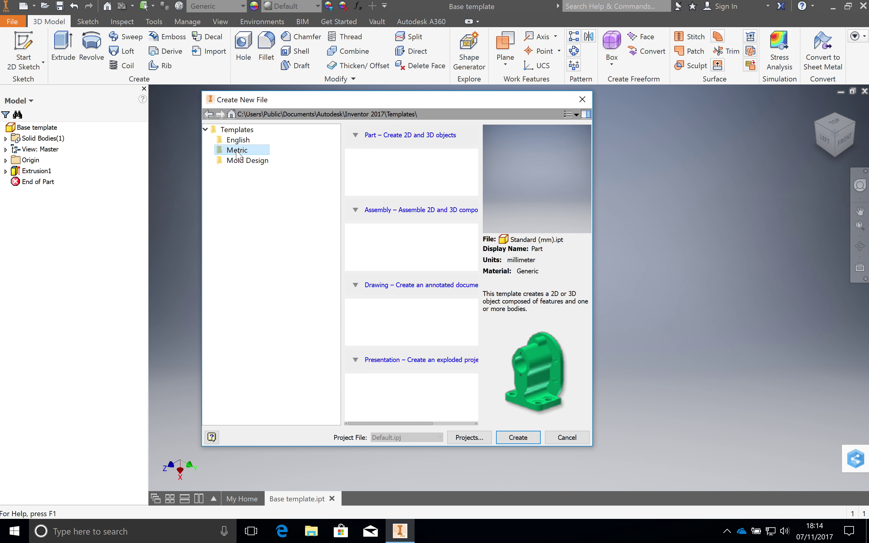
{"action": "left_click", "coordinate": [463, 182]}
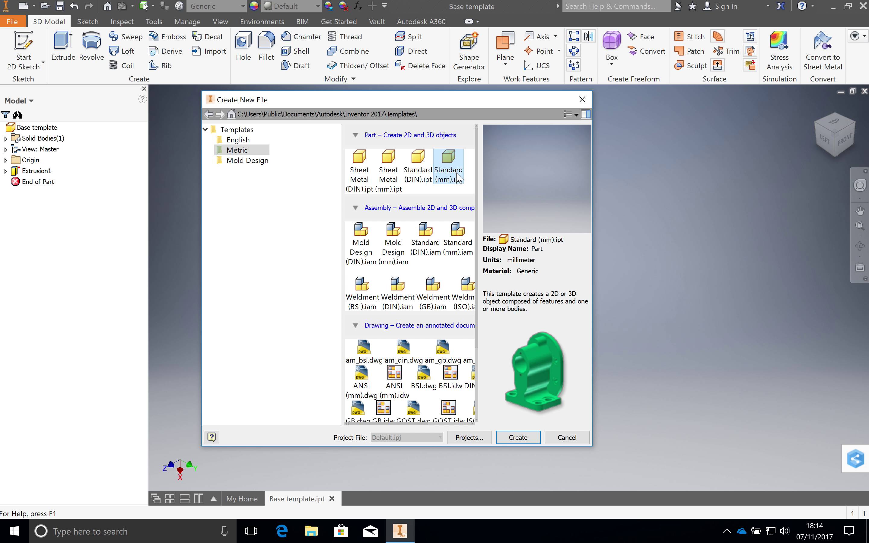
{"action": "left_click", "coordinate": [517, 437]}
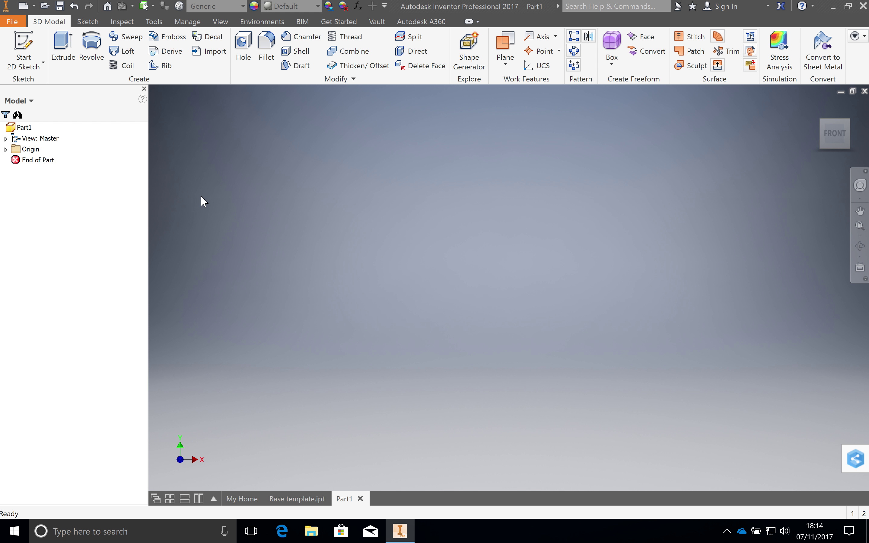
Start a 2D sketch on the YZ plane
{"action": "left_click", "coordinate": [38, 68]}
{"action": "left_click", "coordinate": [43, 84]}
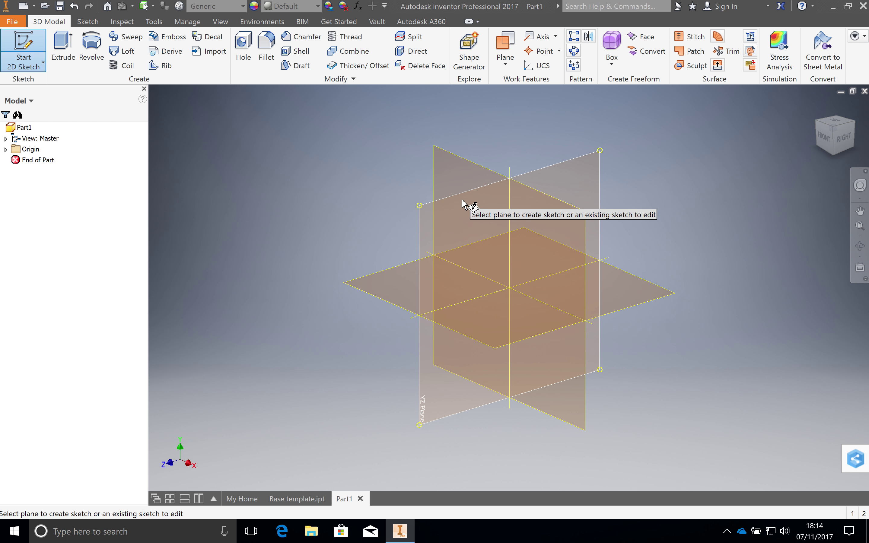
{"action": "left_click", "coordinate": [447, 212]}
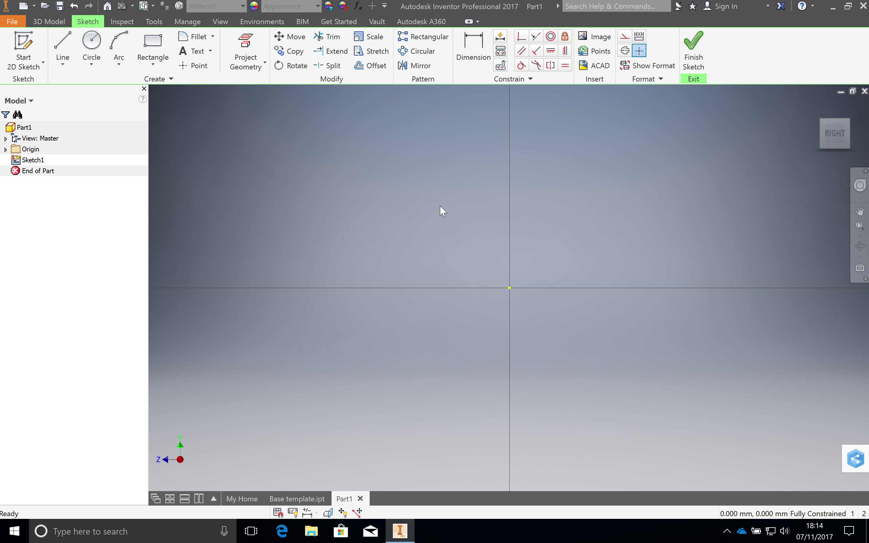
Draw a two-point rectangle starting at the sketch origin, 80 mm high and 70 mm wide
{"action": "left_click", "coordinate": [162, 70]}
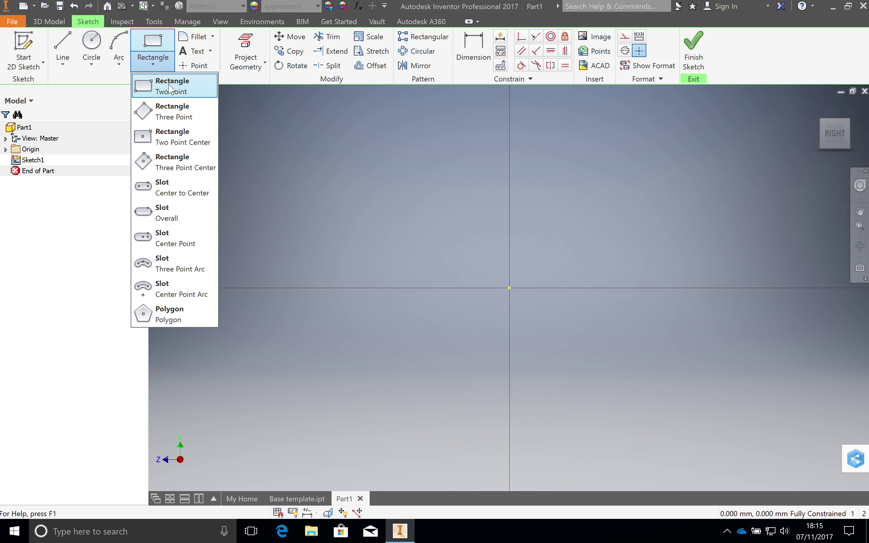
{"action": "left_click", "coordinate": [170, 88]}
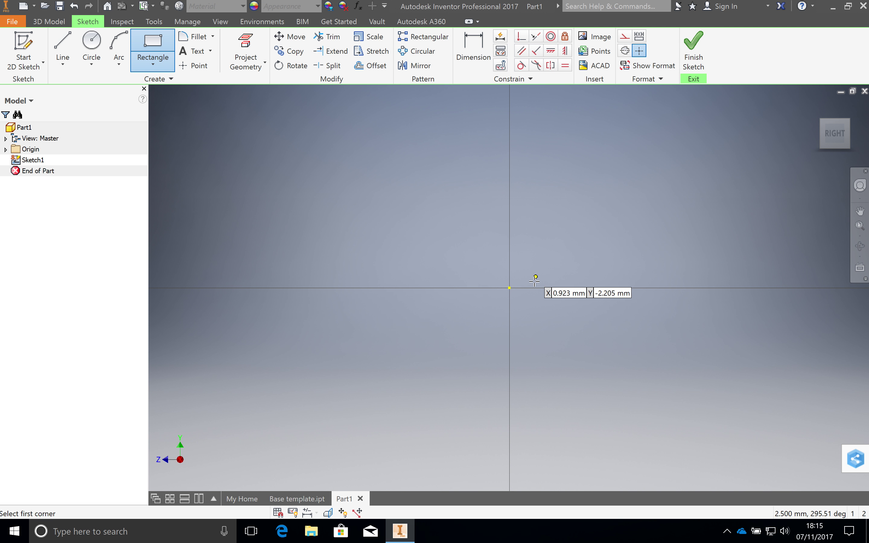
{"action": "left_click", "coordinate": [510, 288]}
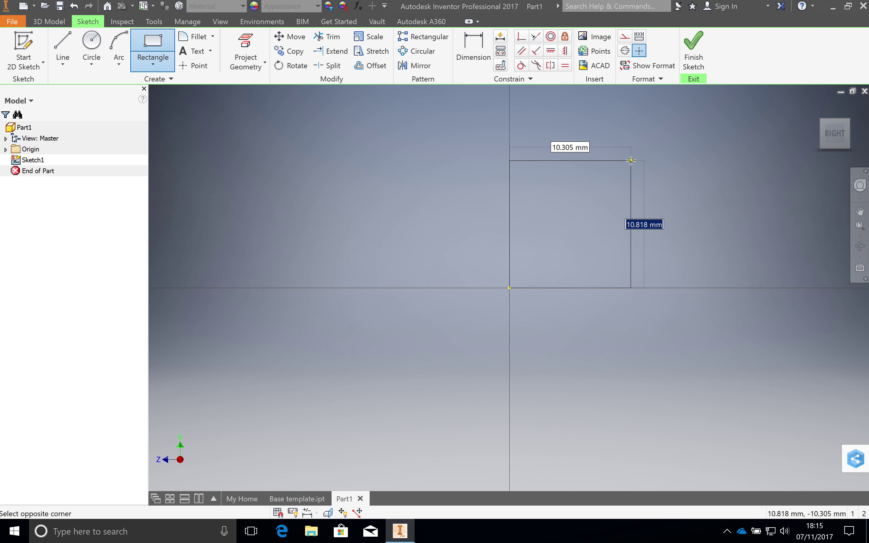
{"action": "type", "text": "8"}
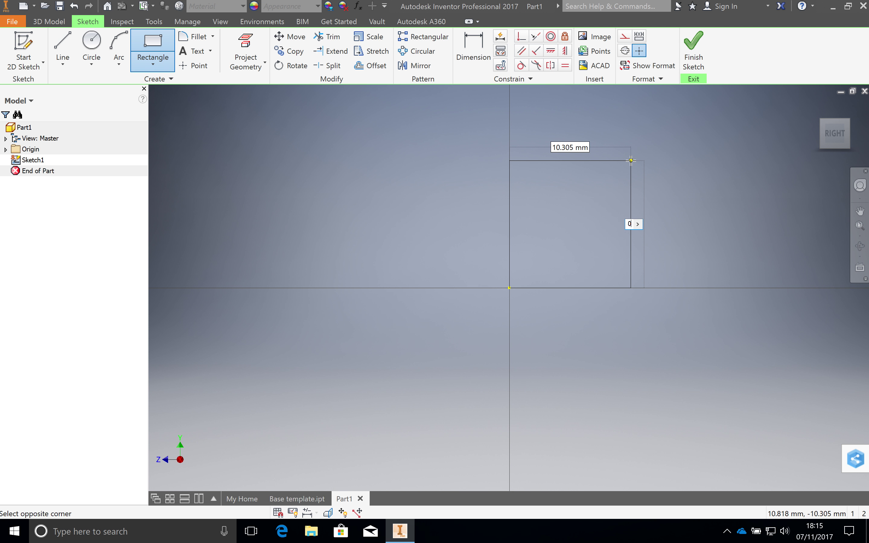
{"action": "key", "text": "Tab"}
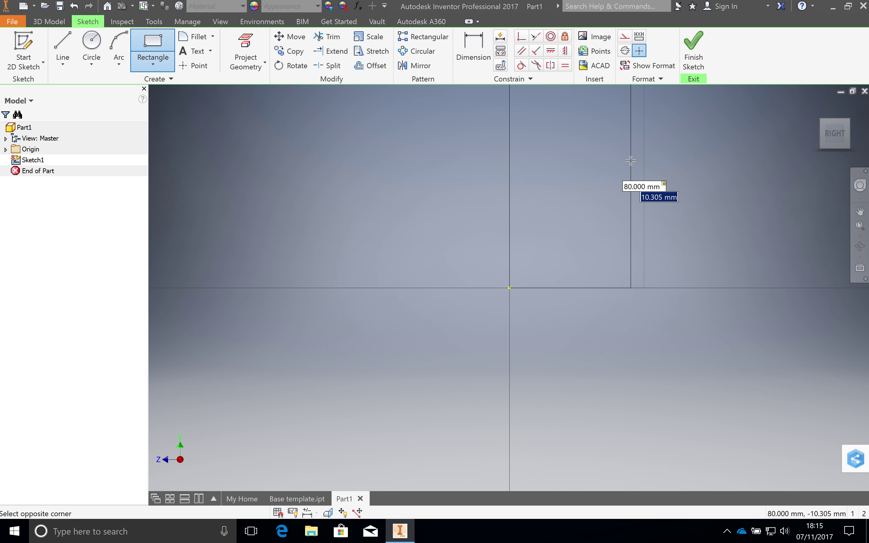
{"action": "type", "text": "0"}
{"action": "key", "text": "Return"}
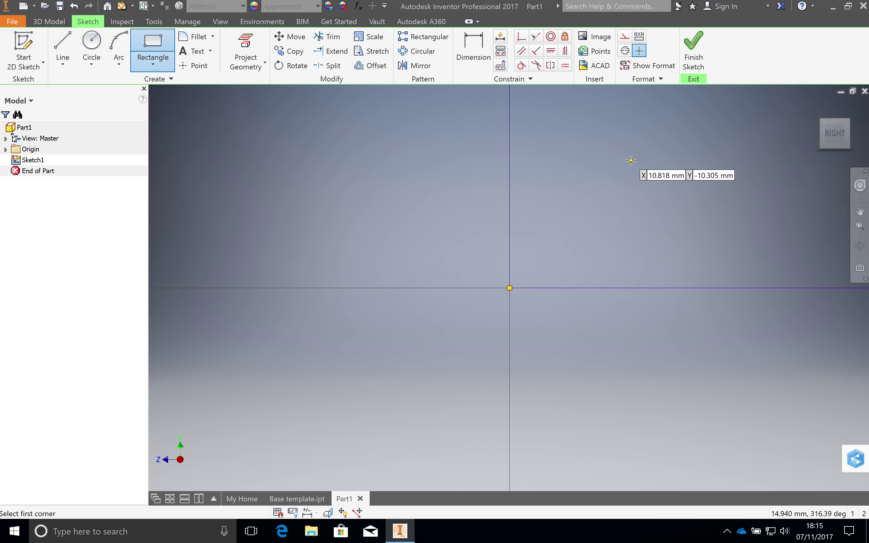
Sketch a 5 mm diameter circle inside the rectangle near its upper-left corner
{"action": "left_click", "coordinate": [859, 225]}
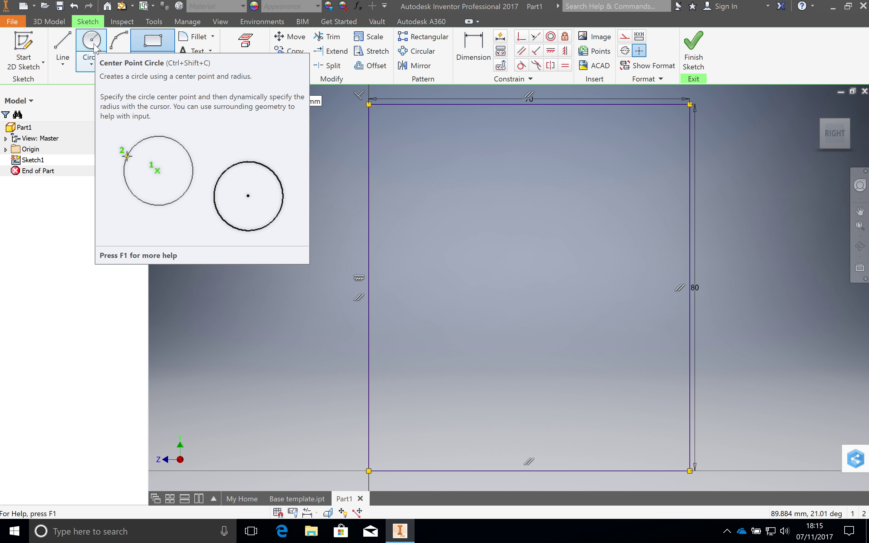
{"action": "left_click", "coordinate": [94, 46]}
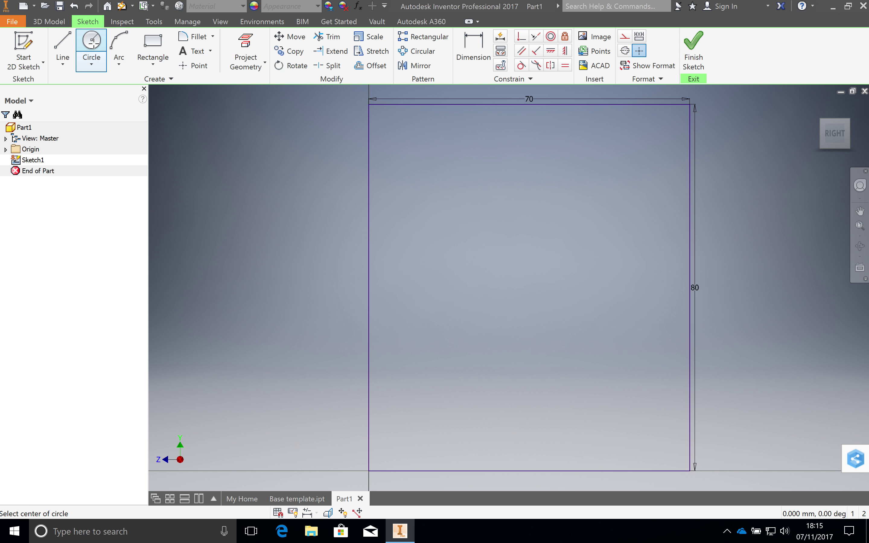
{"action": "left_click", "coordinate": [421, 161]}
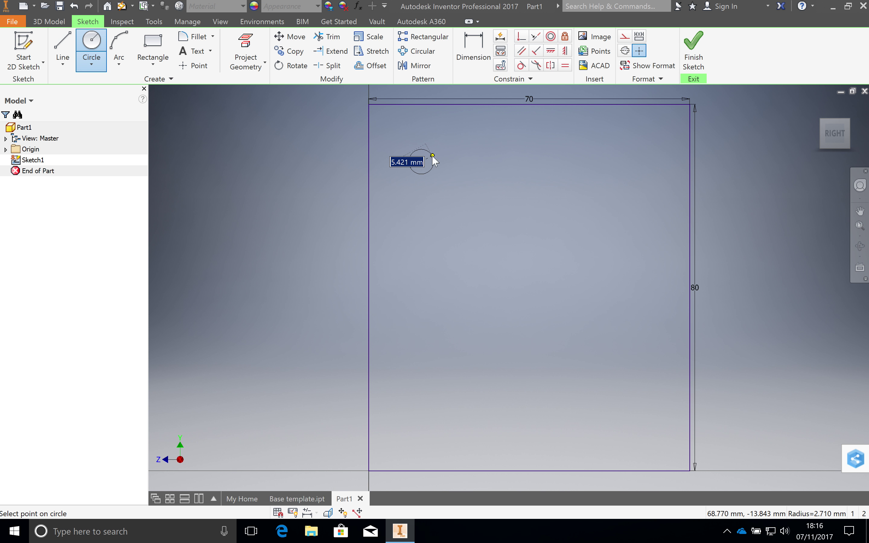
{"action": "type", "text": "5"}
{"action": "key", "text": "Return"}
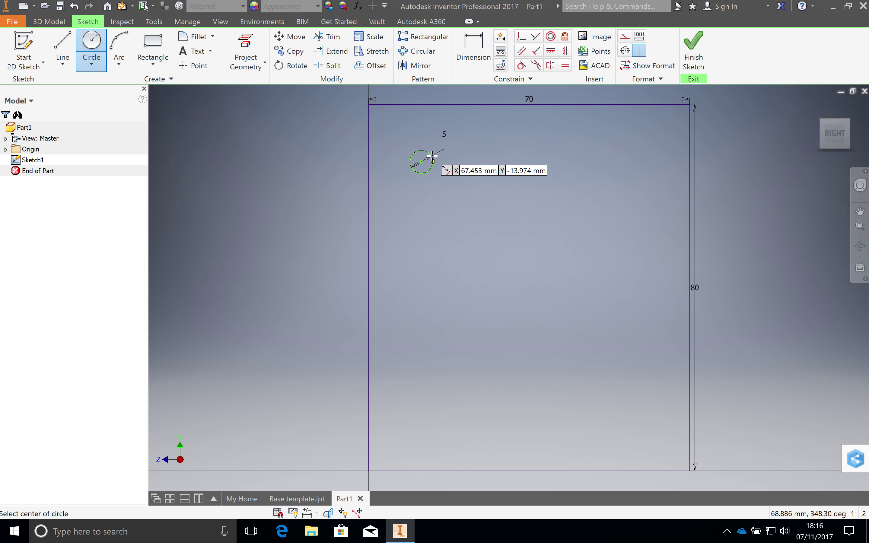
Dimension the circle's centre 10 mm from the rectangle's top edge
{"action": "left_click", "coordinate": [474, 54]}
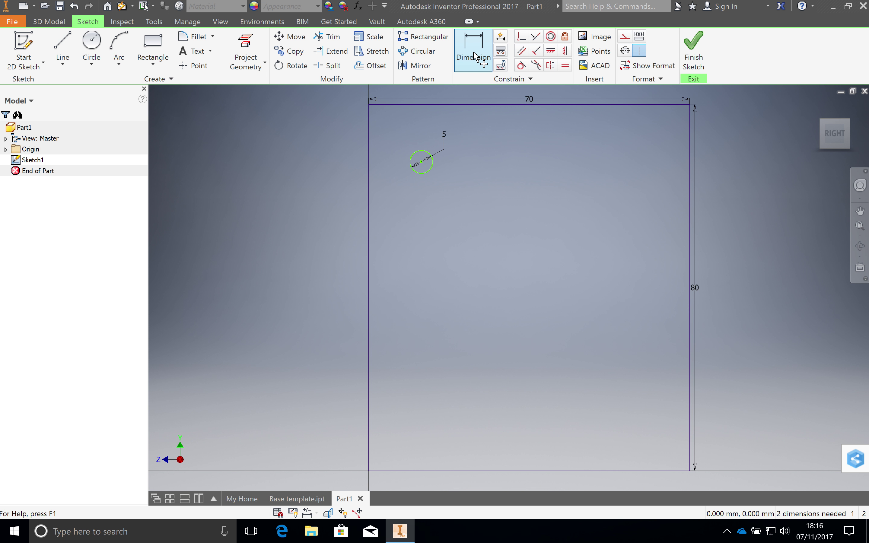
{"action": "left_click", "coordinate": [422, 166]}
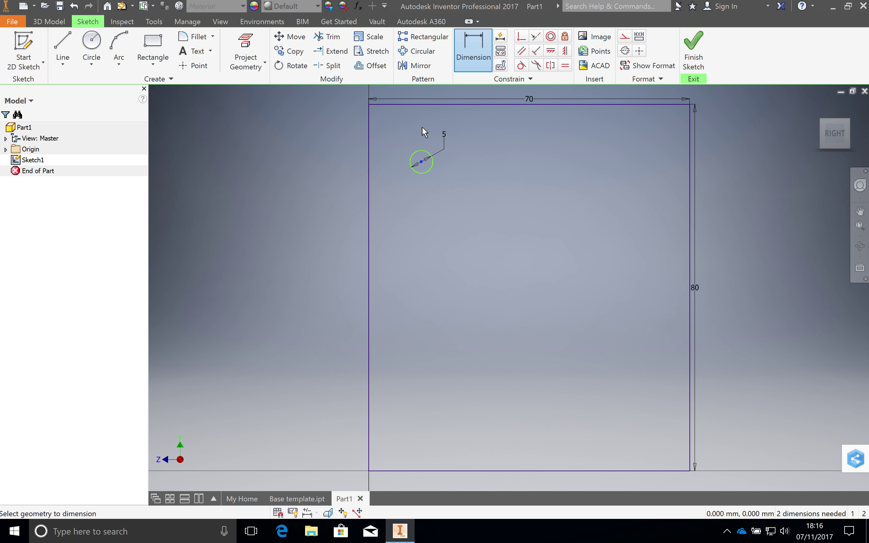
{"action": "left_click", "coordinate": [418, 104]}
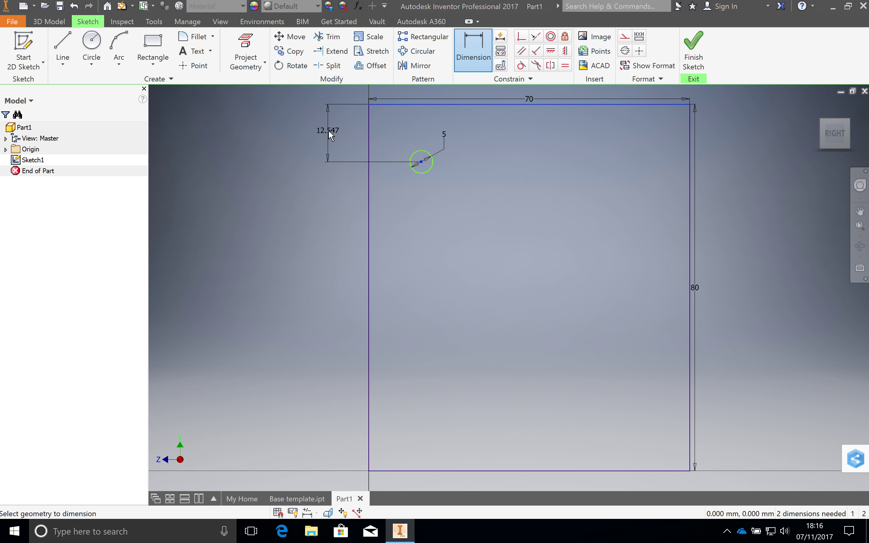
{"action": "left_click", "coordinate": [328, 131]}
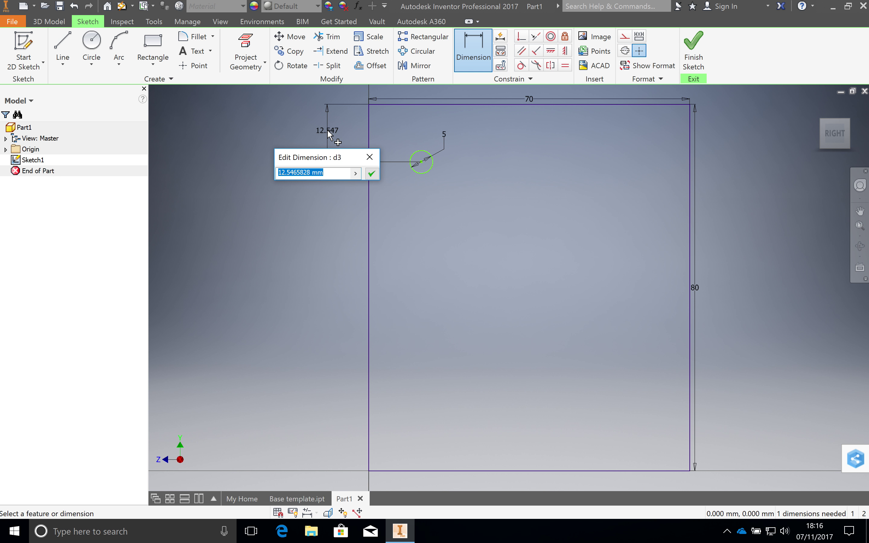
{"action": "type", "text": "10"}
{"action": "key", "text": "Return"}
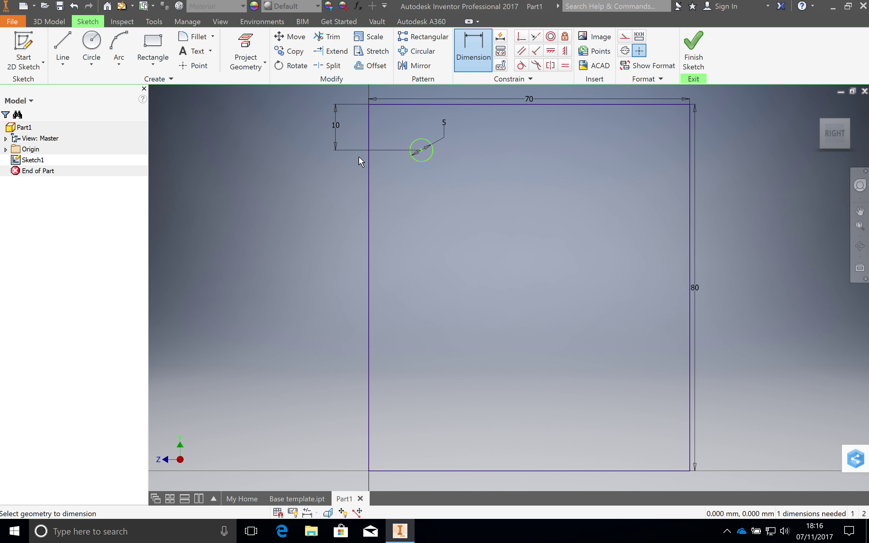
Dimension the circle's centre 10 mm from the rectangle's left edge
{"action": "left_click", "coordinate": [472, 57]}
{"action": "left_click", "coordinate": [422, 161]}
{"action": "key", "text": "Escape"}
{"action": "left_click", "coordinate": [369, 155]}
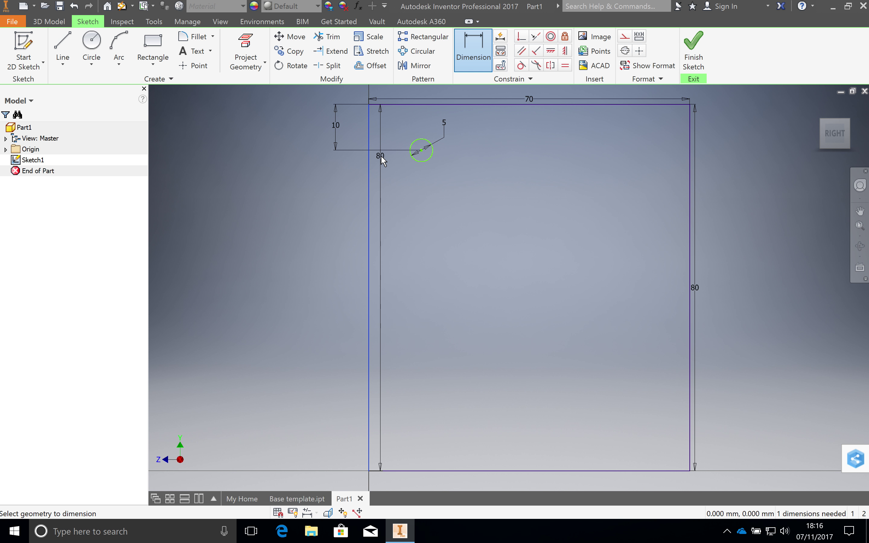
{"action": "left_click", "coordinate": [421, 150]}
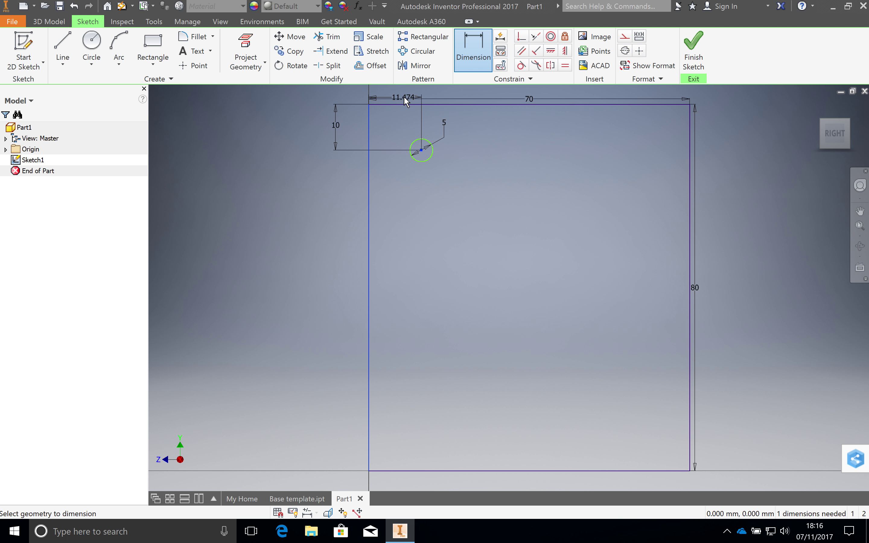
{"action": "left_click", "coordinate": [398, 90]}
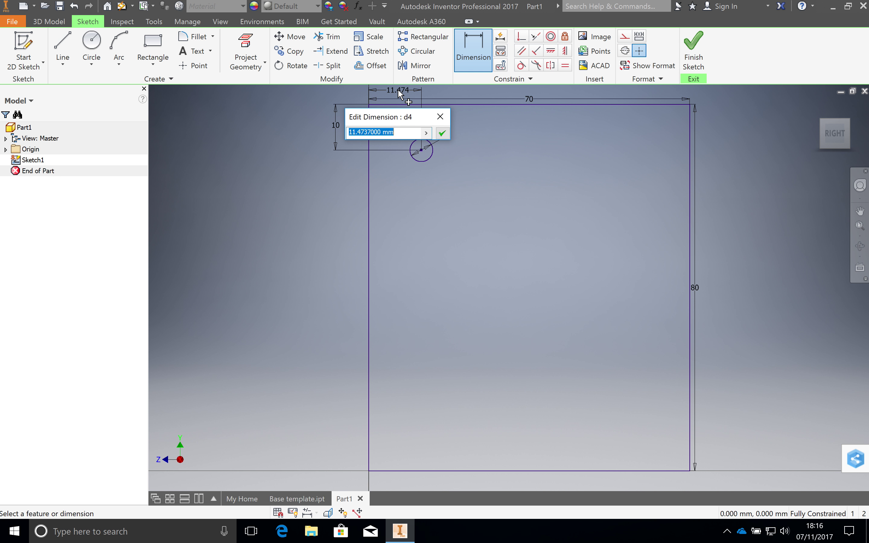
{"action": "type", "text": "10"}
{"action": "key", "text": "Return"}
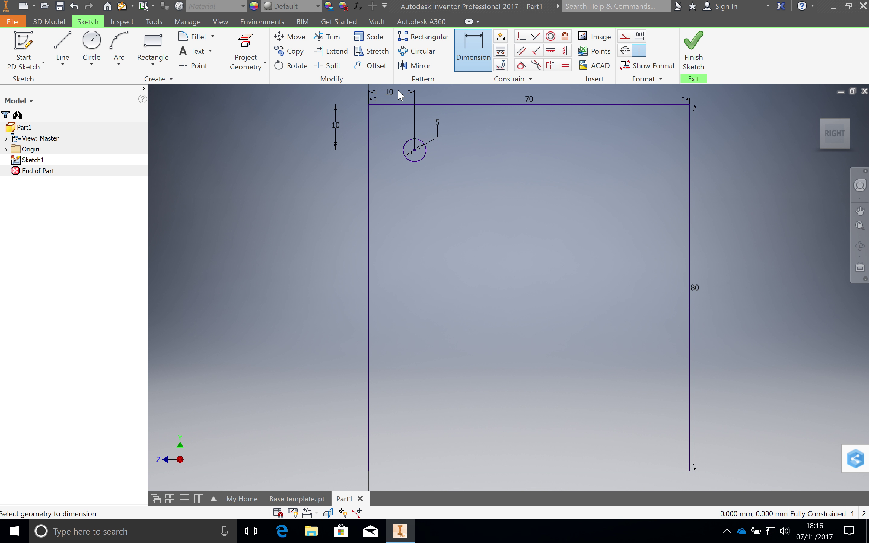
Sketch a second 5 mm diameter circle inside the rectangle near its upper-right corner
{"action": "left_click", "coordinate": [94, 47]}
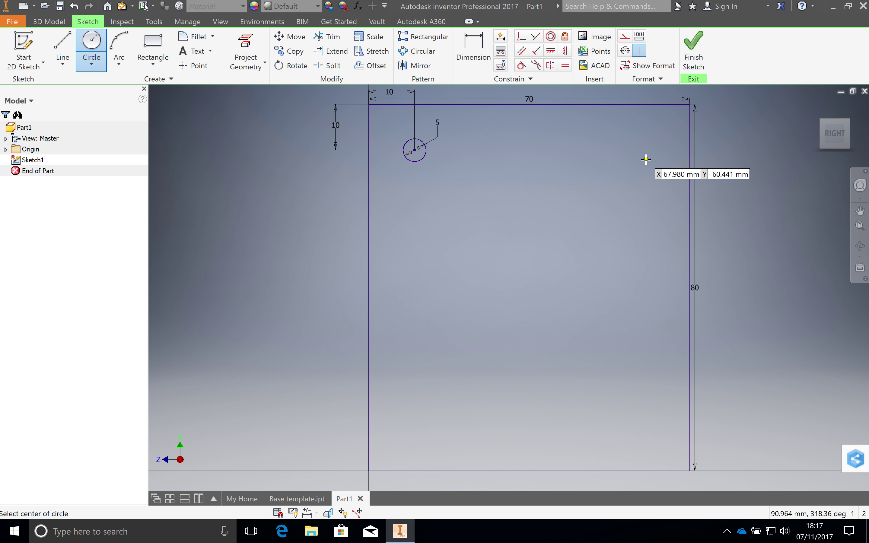
{"action": "left_click", "coordinate": [646, 160]}
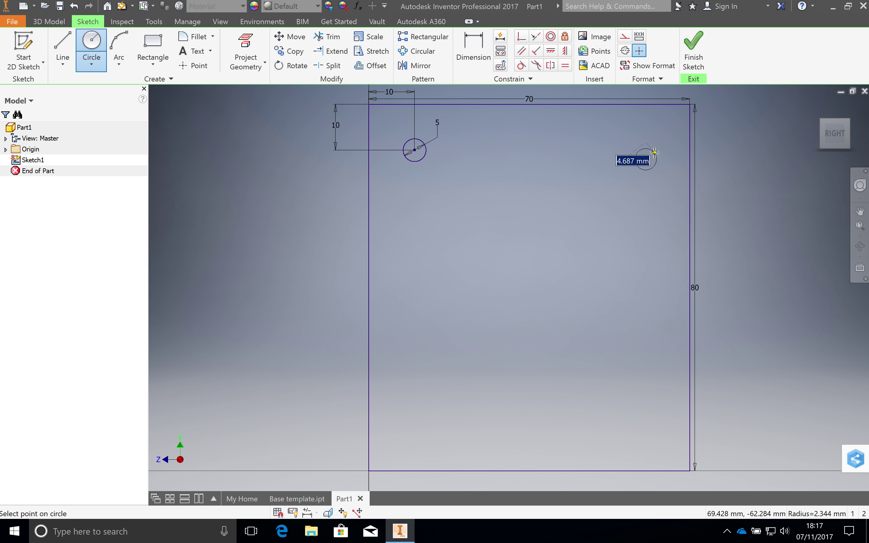
{"action": "type", "text": "5"}
{"action": "key", "text": "Return"}
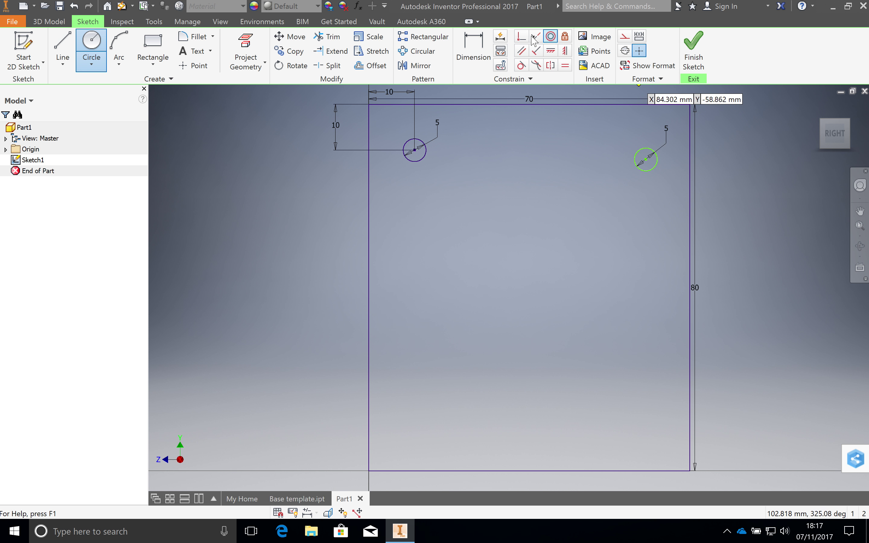
{"action": "left_click", "coordinate": [474, 51]}
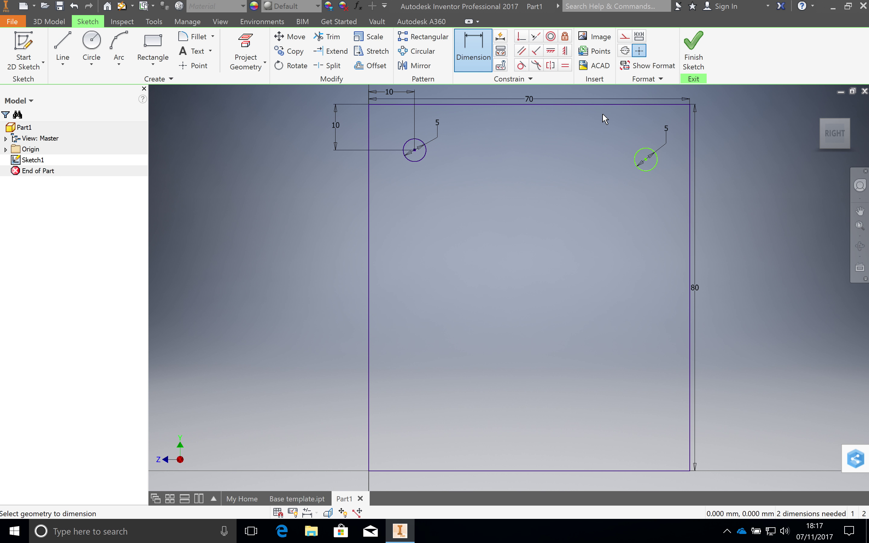
{"action": "left_click", "coordinate": [638, 105]}
{"action": "left_click", "coordinate": [645, 159]}
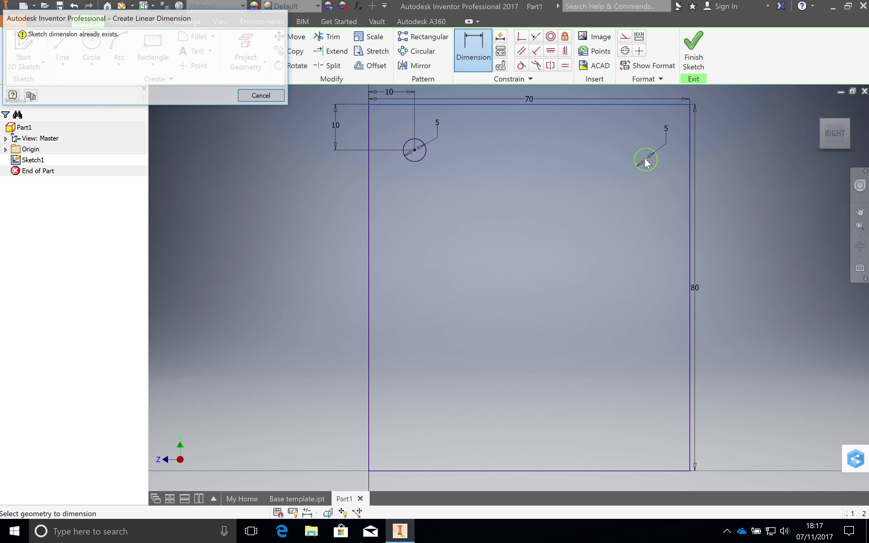
{"action": "left_click", "coordinate": [281, 98]}
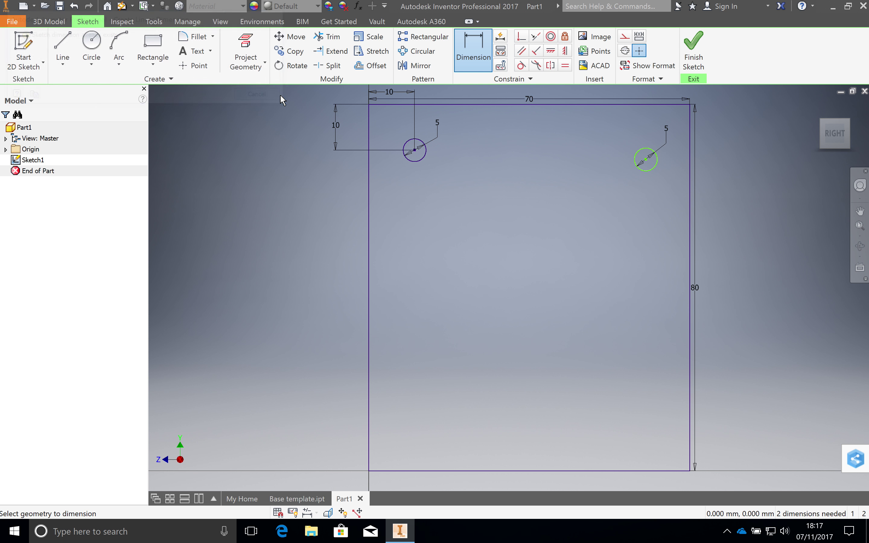
Dimension the second circle's centre 10 mm from the rectangle's top edge
{"action": "left_click", "coordinate": [479, 43]}
{"action": "left_click", "coordinate": [627, 104]}
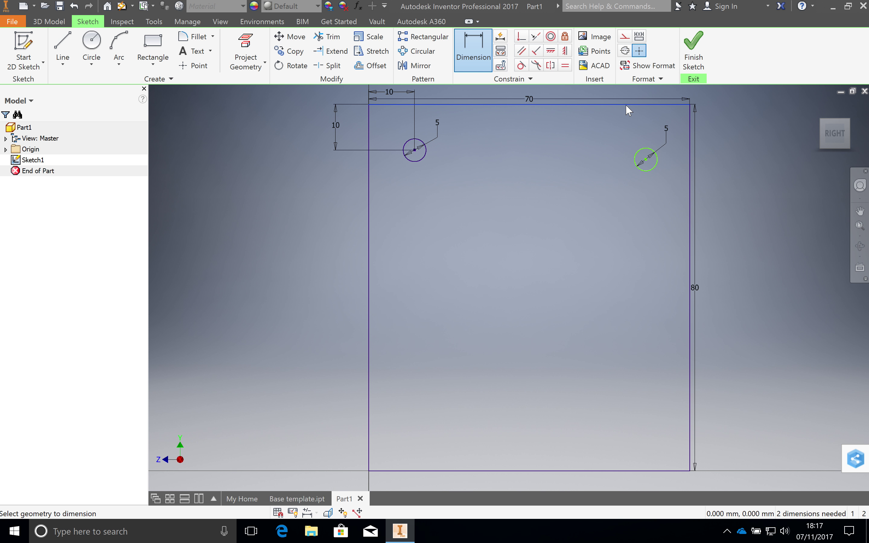
{"action": "left_click", "coordinate": [646, 162]}
{"action": "left_click", "coordinate": [722, 129]}
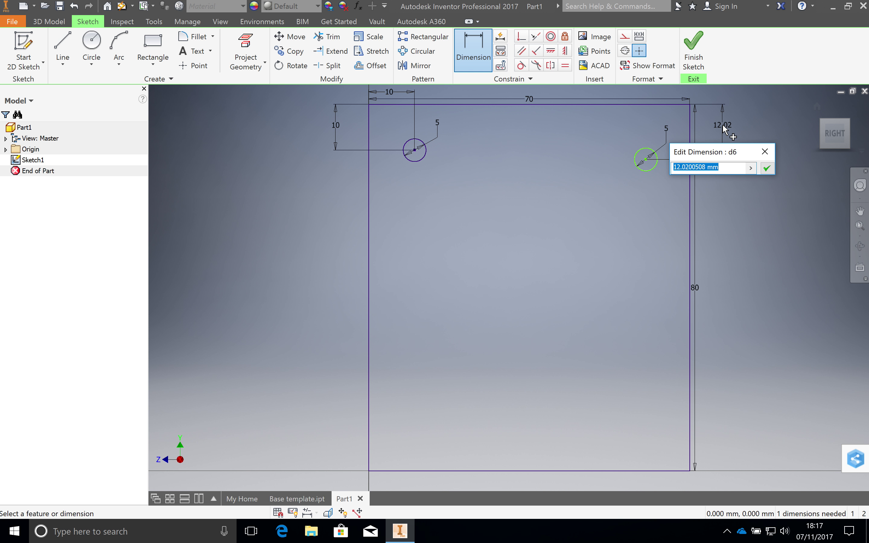
{"action": "type", "text": "10"}
{"action": "key", "text": "Return"}
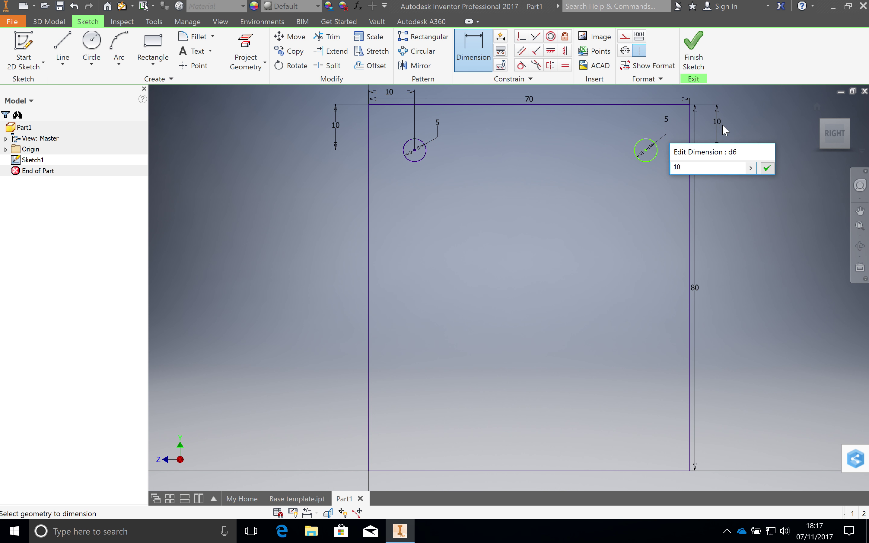
Dimension the second circle's centre 10 mm from the rectangle's right edge
{"action": "left_click", "coordinate": [689, 141]}
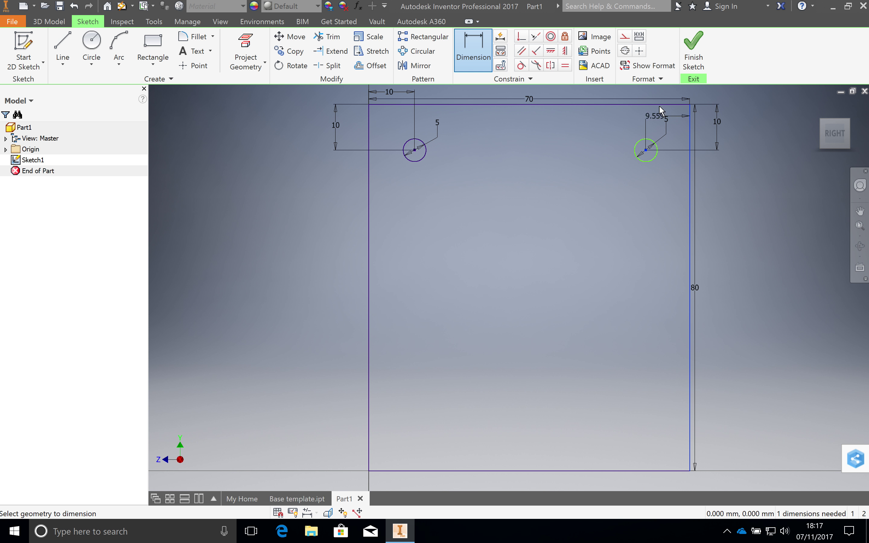
{"action": "left_click", "coordinate": [668, 90]}
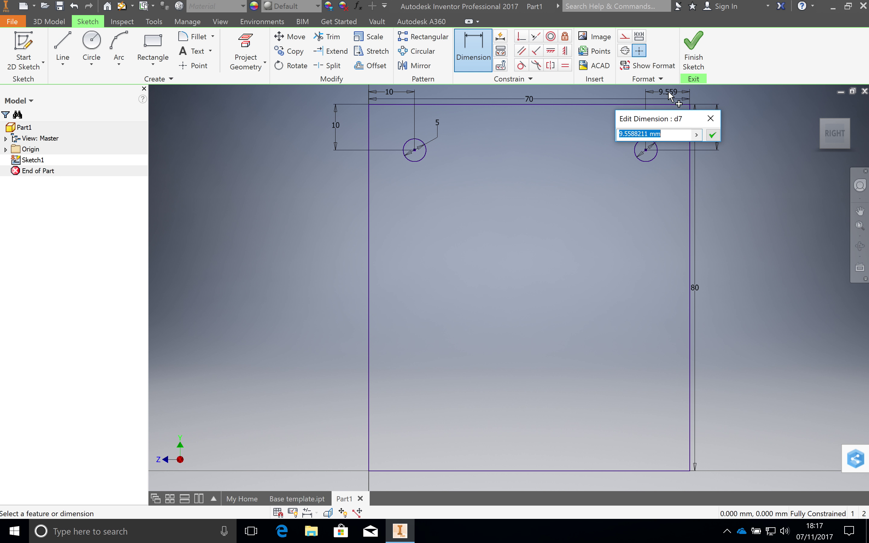
{"action": "type", "text": "10"}
{"action": "key", "text": "Return"}
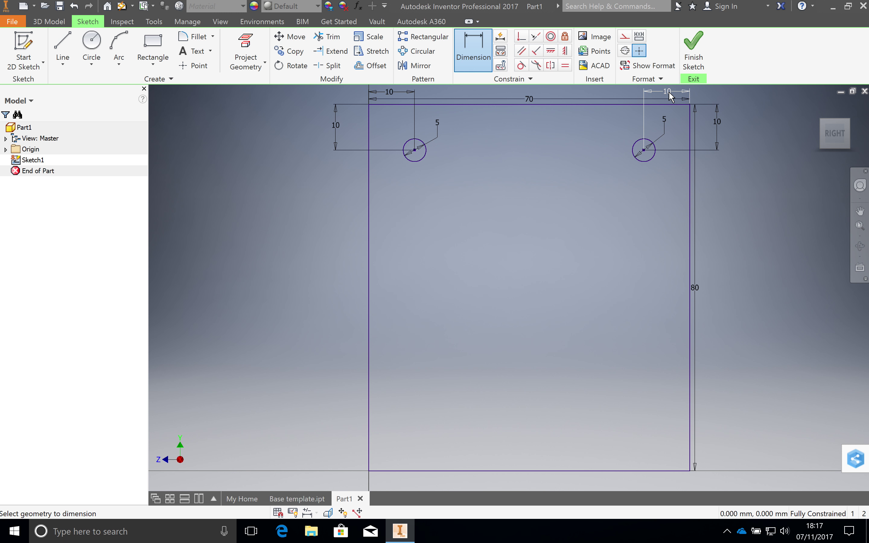
Set the second circle's distance from the rectangle's top edge to 15 mm
{"action": "double_click", "coordinate": [717, 122]}
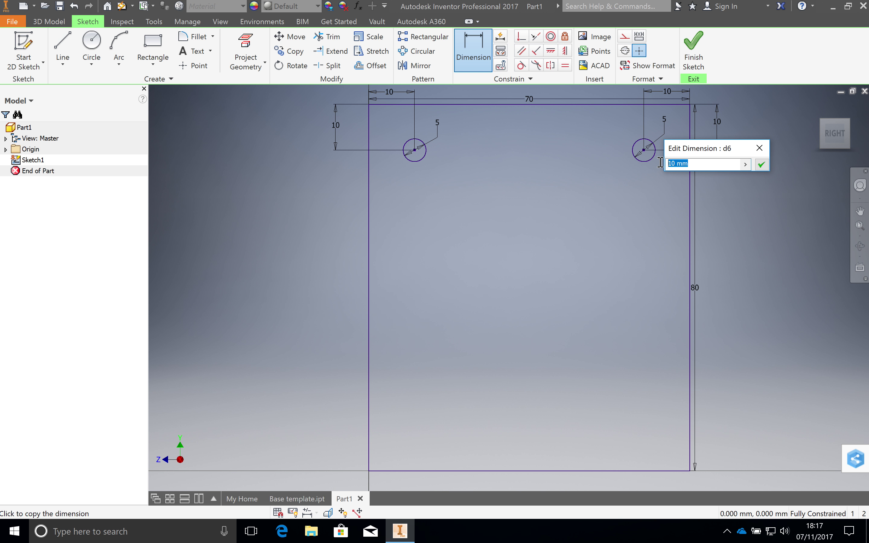
{"action": "type", "text": "15"}
{"action": "key", "text": "Return"}
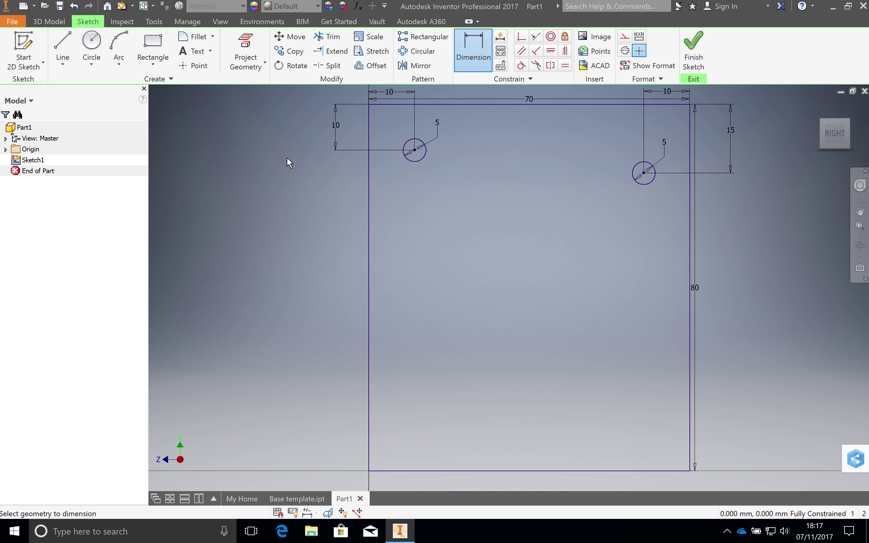
Draw a horizontal construction line from the midpoint of the rectangle's left edge to the midpoint of its right edge
{"action": "left_click", "coordinate": [62, 48]}
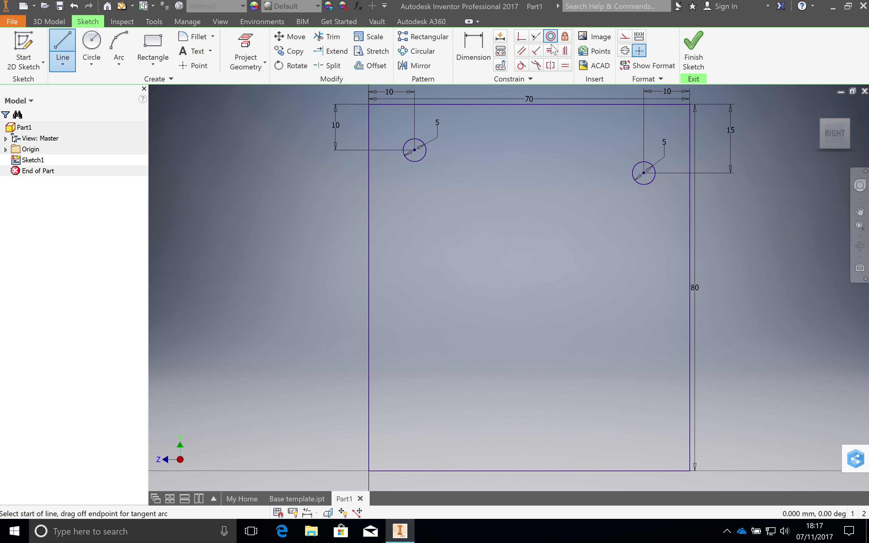
{"action": "left_click", "coordinate": [625, 37]}
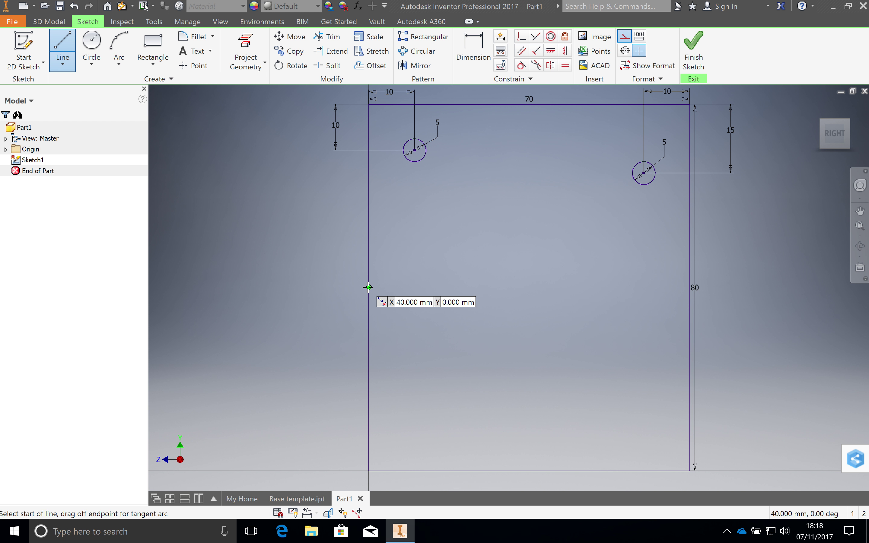
{"action": "left_click", "coordinate": [368, 287]}
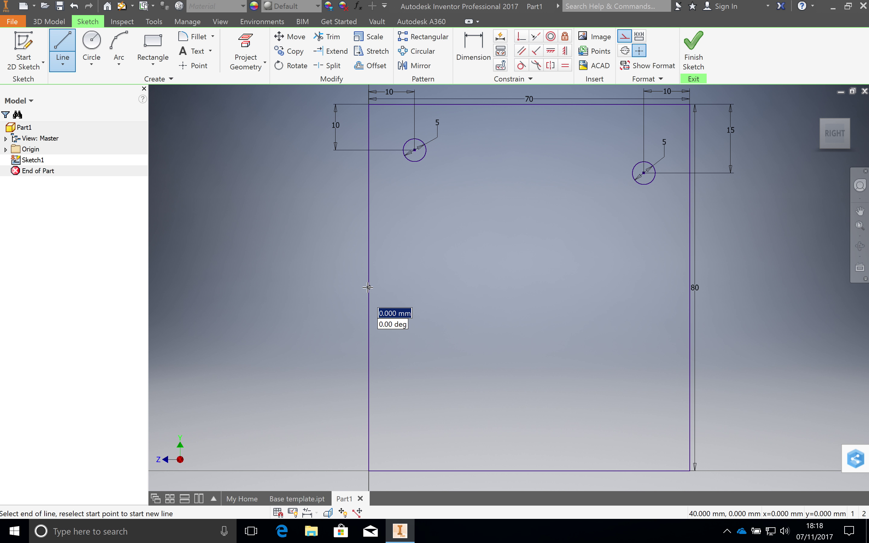
{"action": "left_click", "coordinate": [689, 287]}
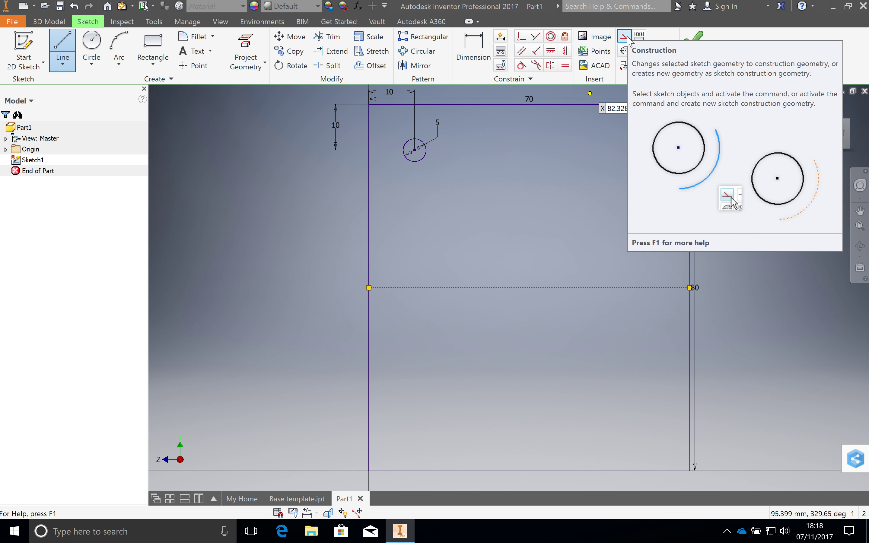
{"action": "left_click", "coordinate": [625, 38]}
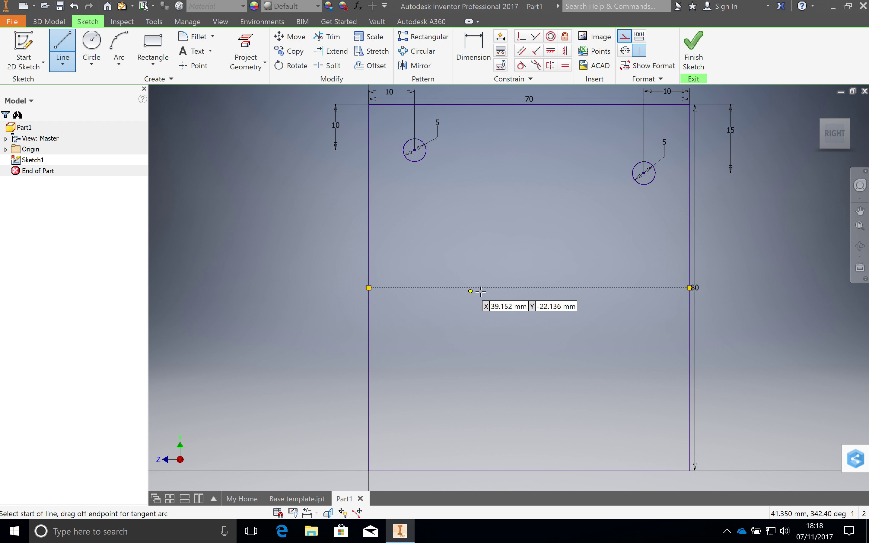
{"action": "key", "text": "ctrl+z"}
{"action": "key", "text": "ctrl+y"}
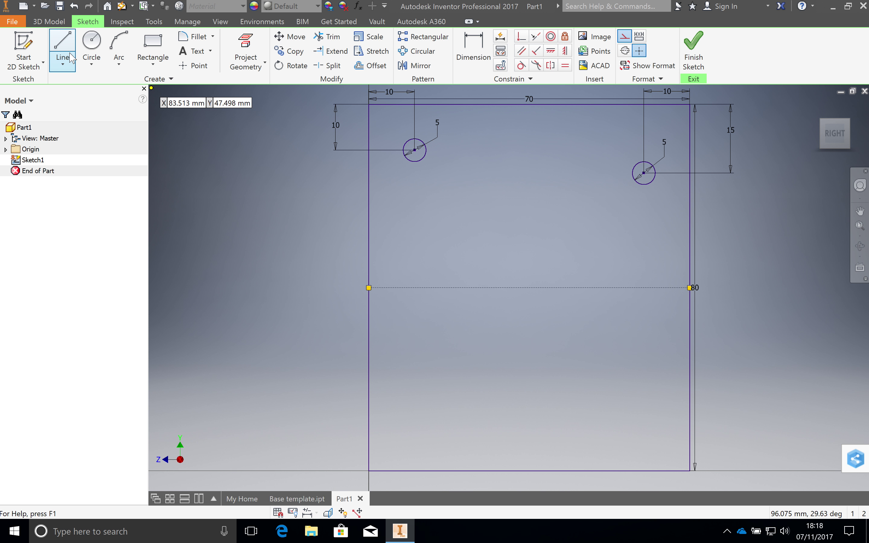
{"action": "left_click", "coordinate": [624, 36]}
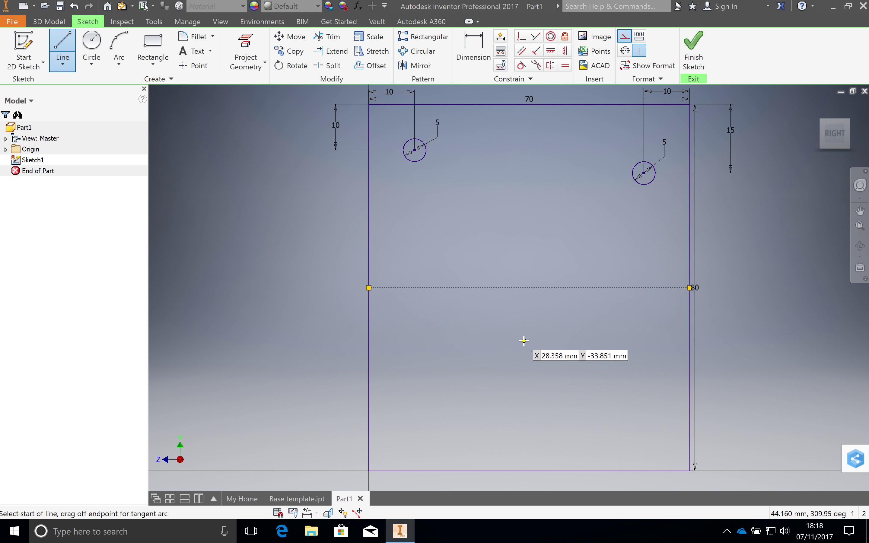
Try mirroring the two upper circles across the horizontal construction line, and undo the mirror
{"action": "left_click", "coordinate": [421, 68]}
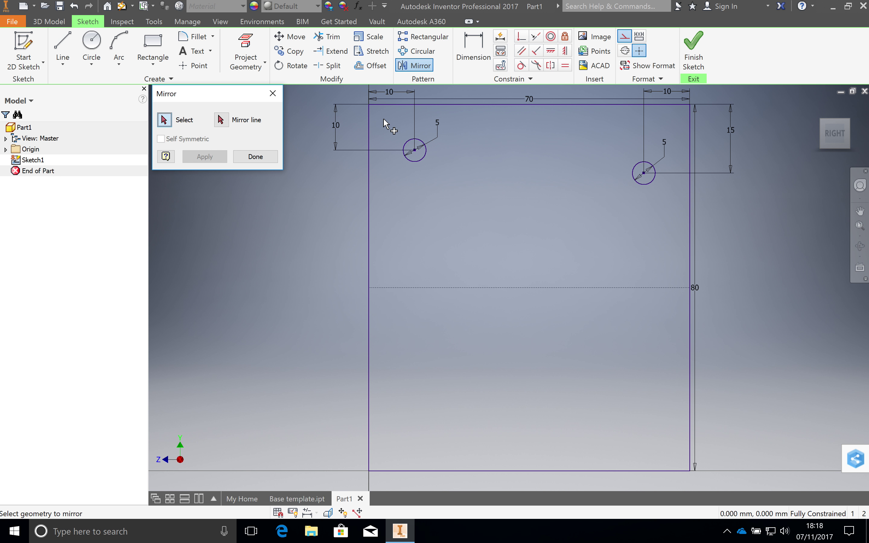
{"action": "mouse_move", "coordinate": [382, 117]}
{"action": "left_mouse_down"}
{"action": "mouse_move", "coordinate": [522, 155]}
{"action": "mouse_move", "coordinate": [669, 211]}
{"action": "left_mouse_up"}
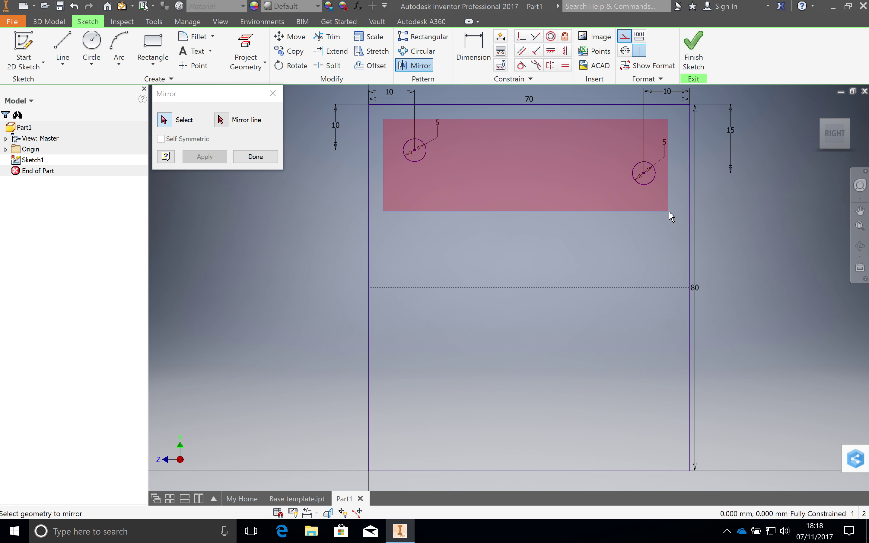
{"action": "left_click_drag", "start_coordinate": [669, 210], "coordinate": [668, 211]}
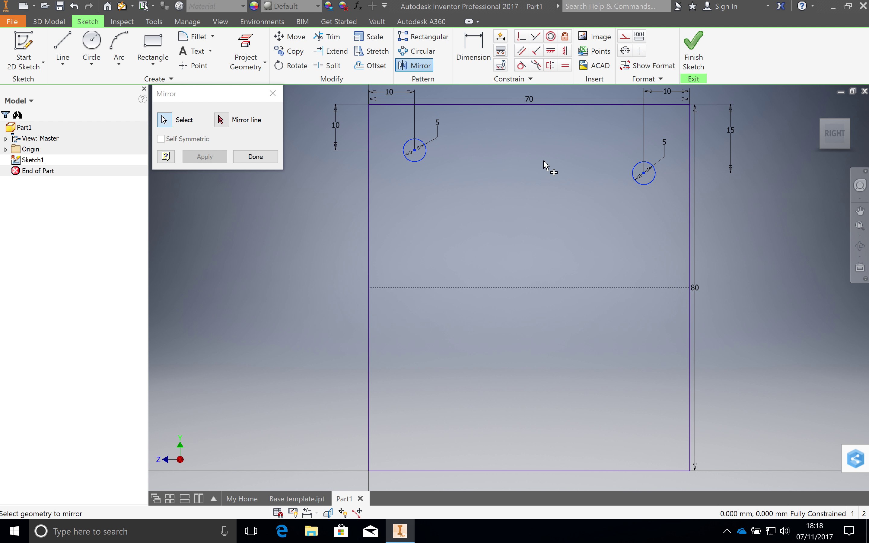
{"action": "left_click", "coordinate": [223, 122]}
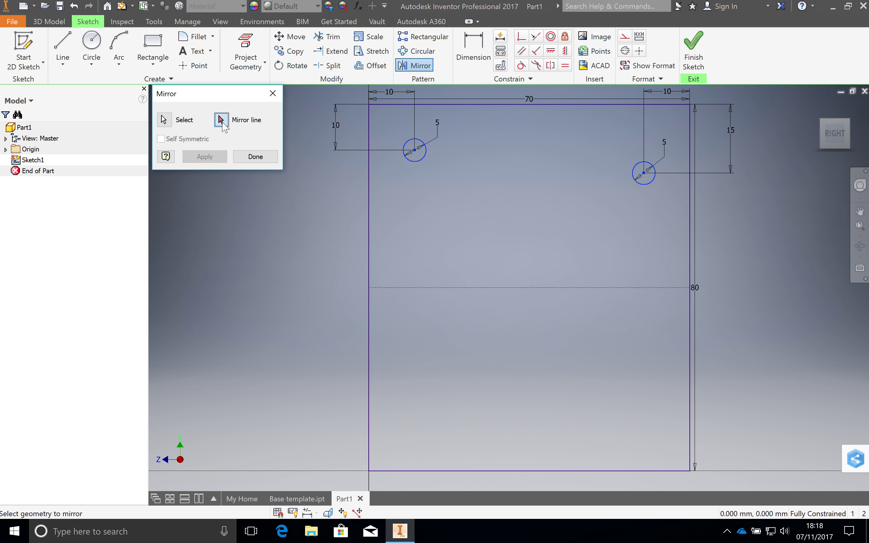
{"action": "left_click", "coordinate": [429, 288]}
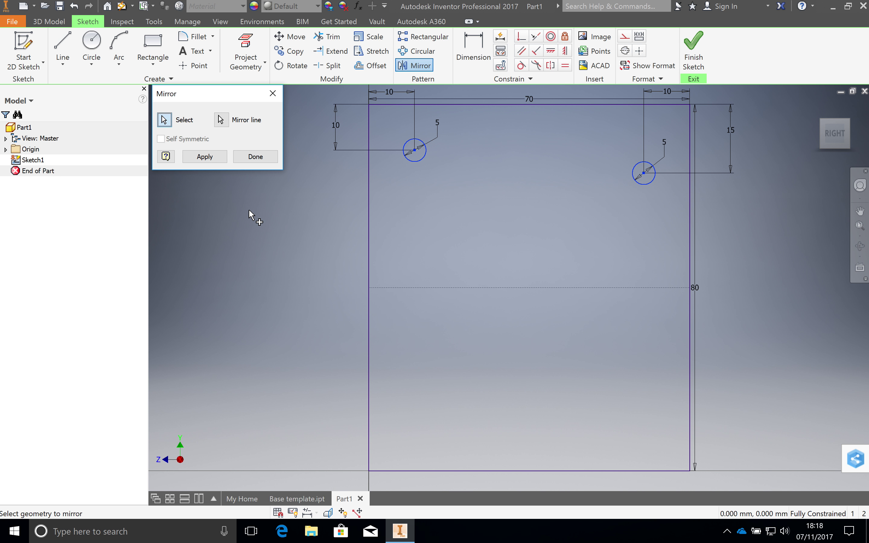
{"action": "left_click", "coordinate": [216, 161]}
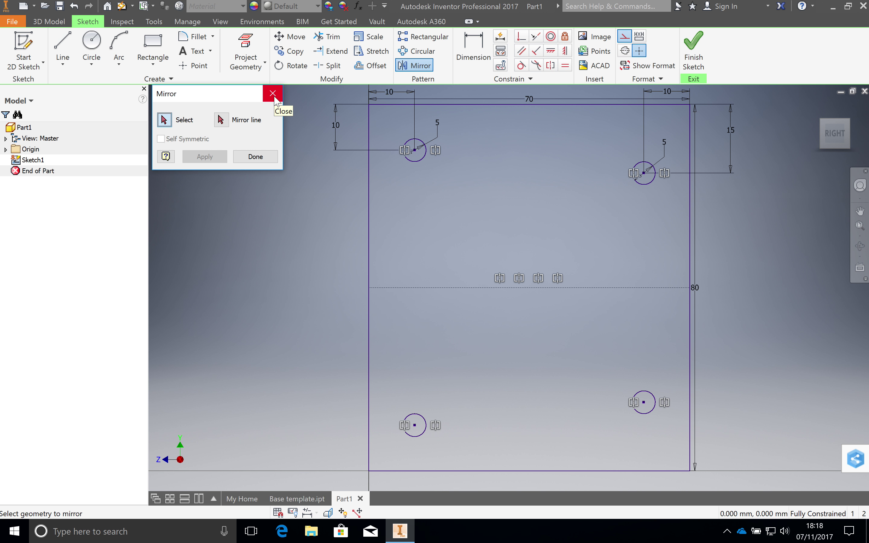
{"action": "left_click", "coordinate": [272, 95]}
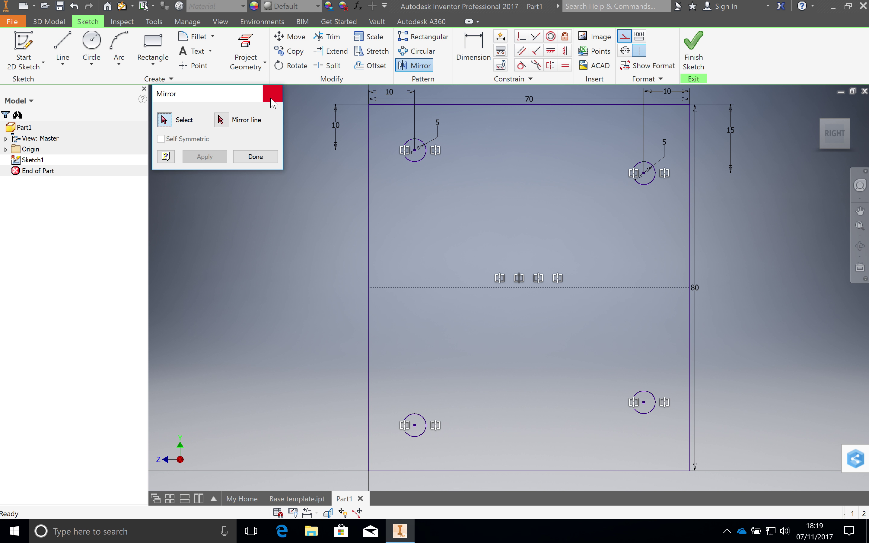
{"action": "left_click", "coordinate": [74, 6]}
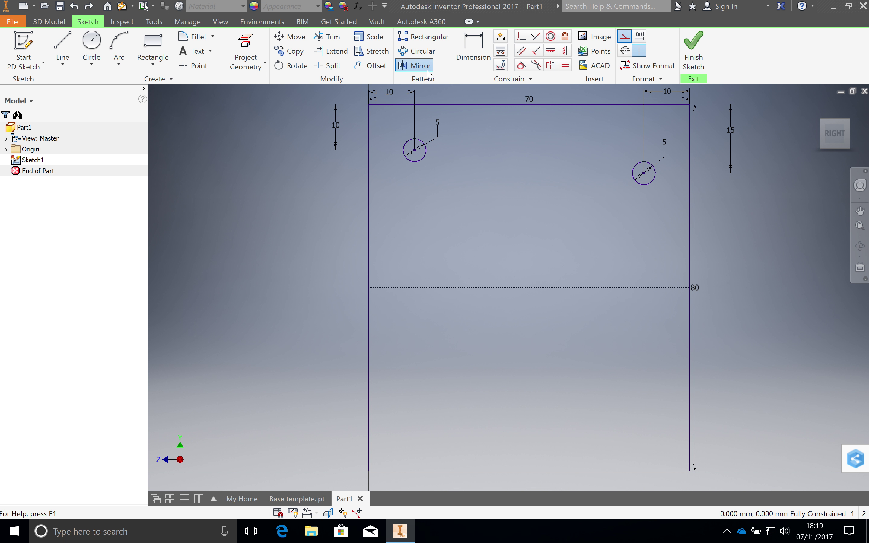
Mirror both 5 mm circles about the horizontal construction line into the lower half of the rectangle
{"action": "left_click", "coordinate": [415, 65]}
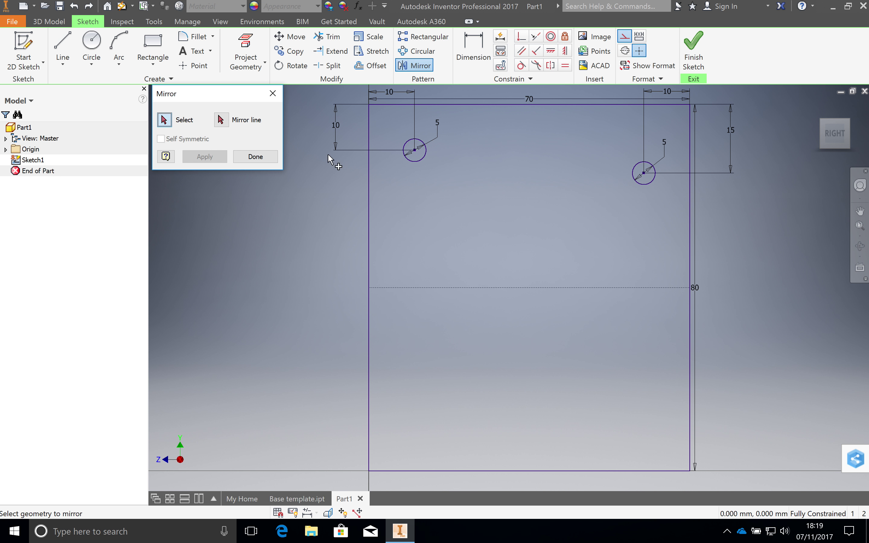
{"action": "left_click_drag", "start_coordinate": [385, 121], "coordinate": [674, 205]}
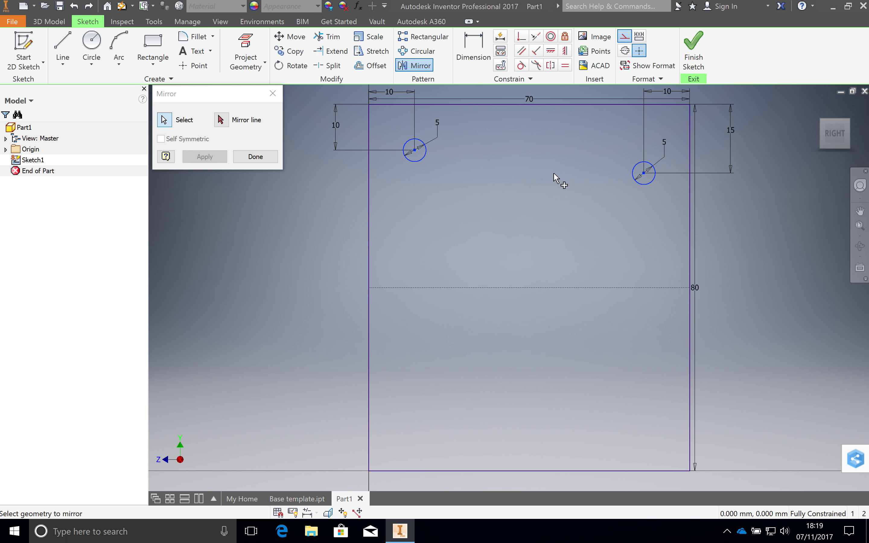
{"action": "left_click", "coordinate": [221, 120]}
{"action": "left_click", "coordinate": [396, 288]}
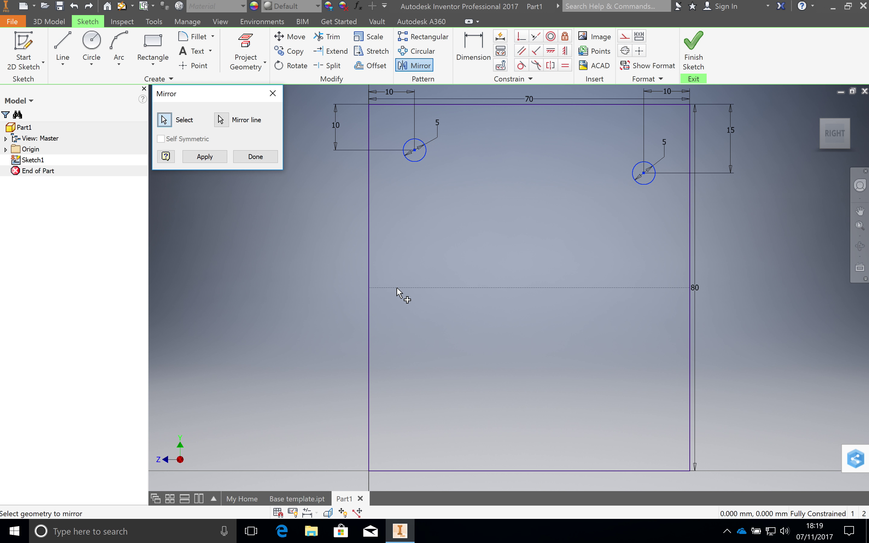
{"action": "left_click", "coordinate": [208, 157]}
{"action": "left_click", "coordinate": [255, 157]}
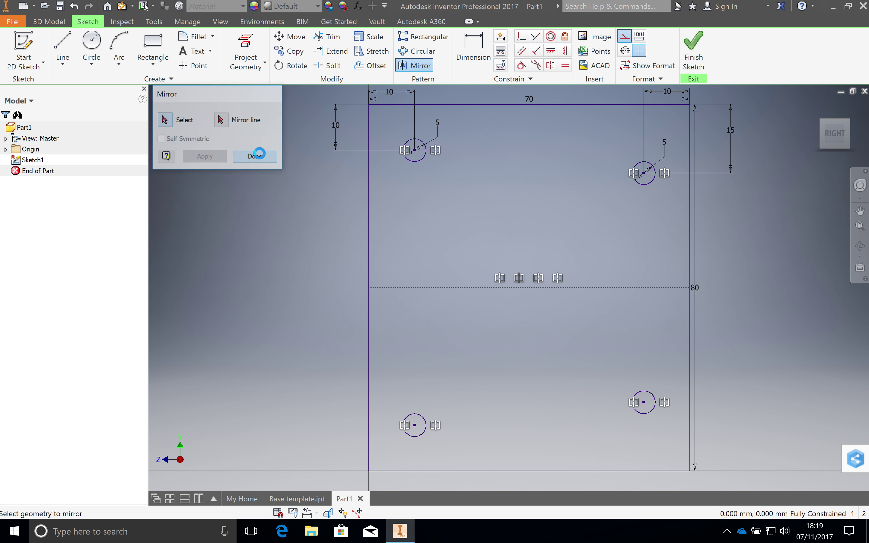